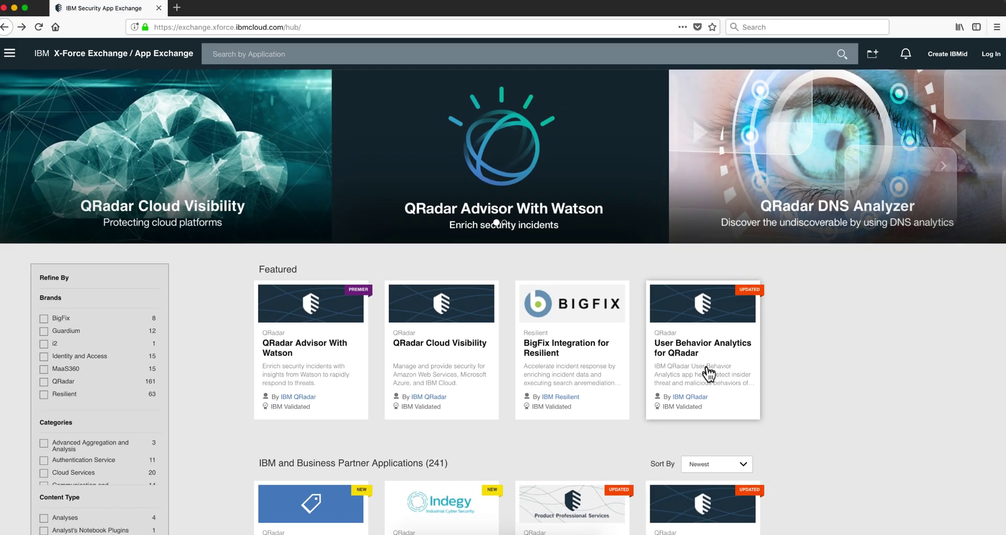
# Open the featured User Behavior Analytics for QRadar app page and expand its full What's New list.
pyautogui.click(707, 370)
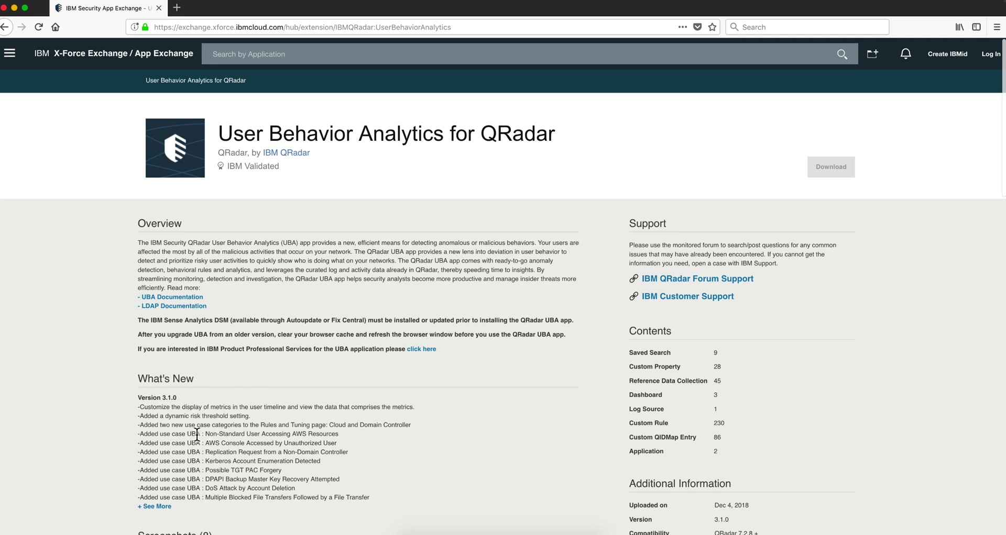
pyautogui.click(155, 507)
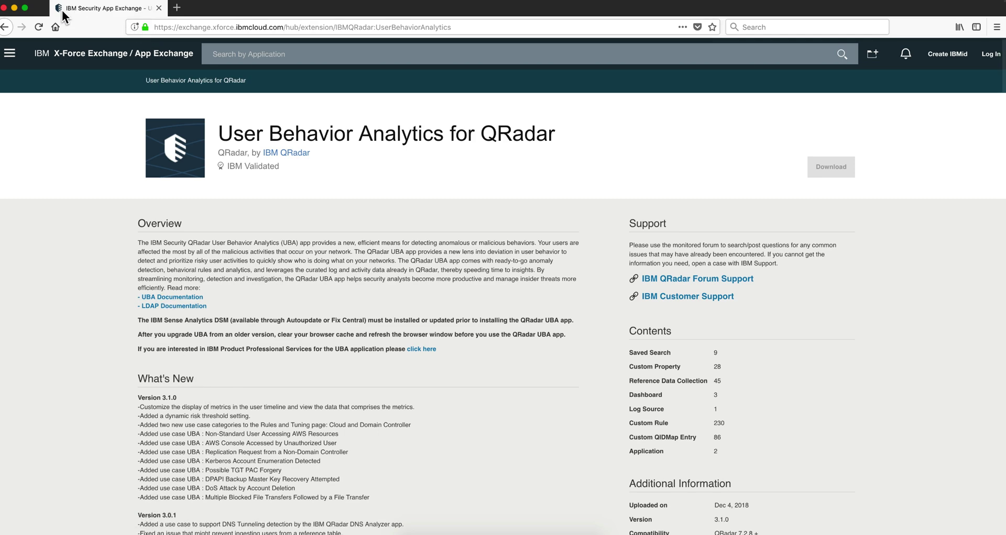
pyautogui.click(14, 9)
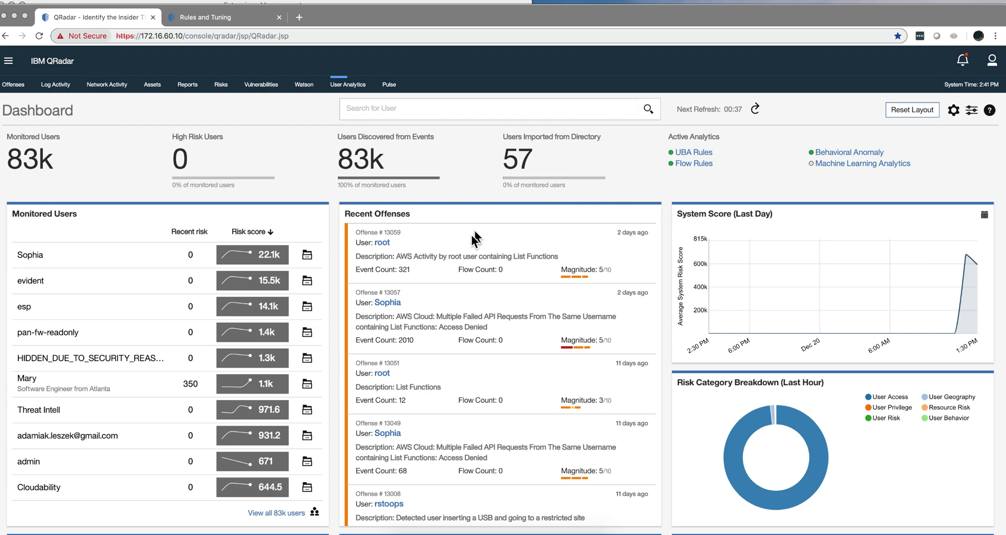
# From the user details of offense 13057, replace the Destination Ports timeline metric with Events and save the metric settings.
pyautogui.click(390, 304)
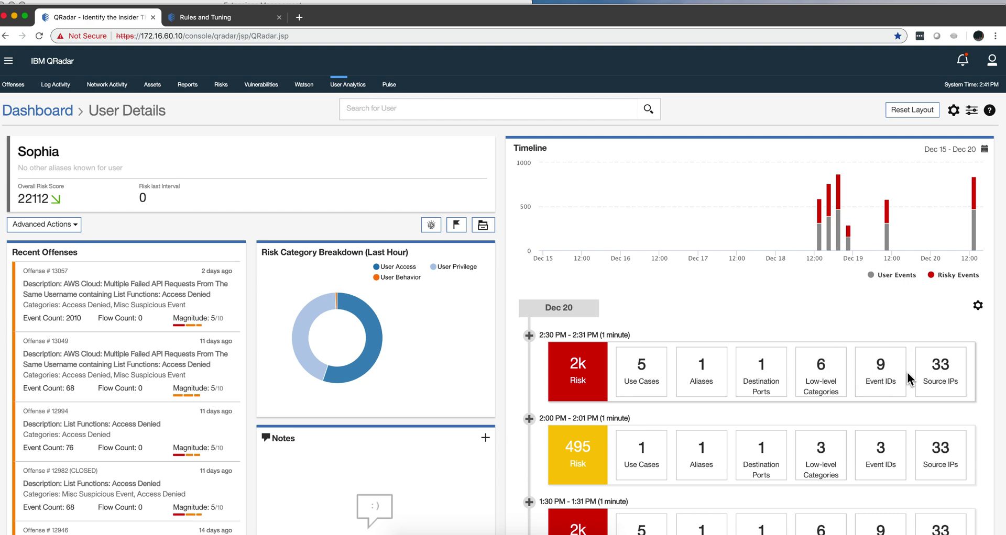
pyautogui.click(977, 308)
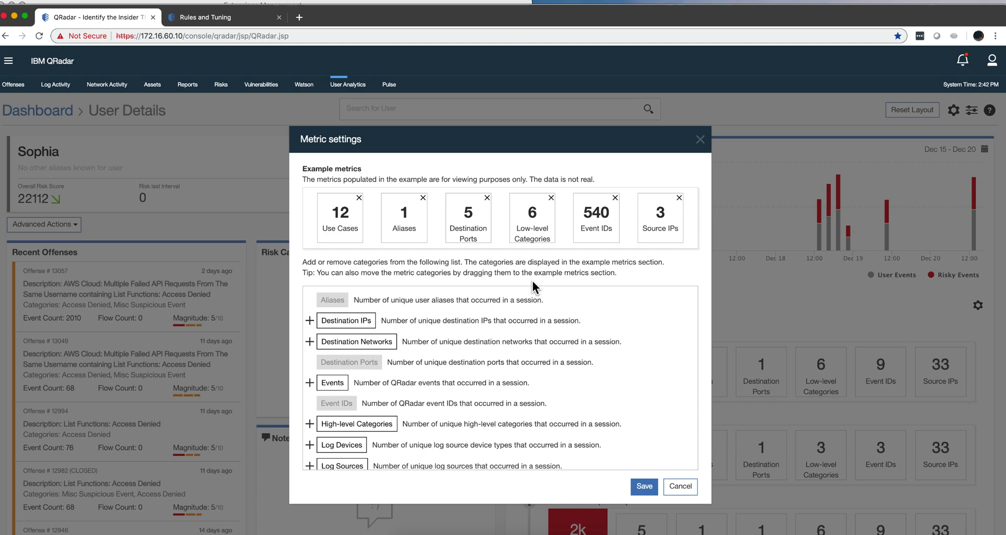
pyautogui.click(487, 198)
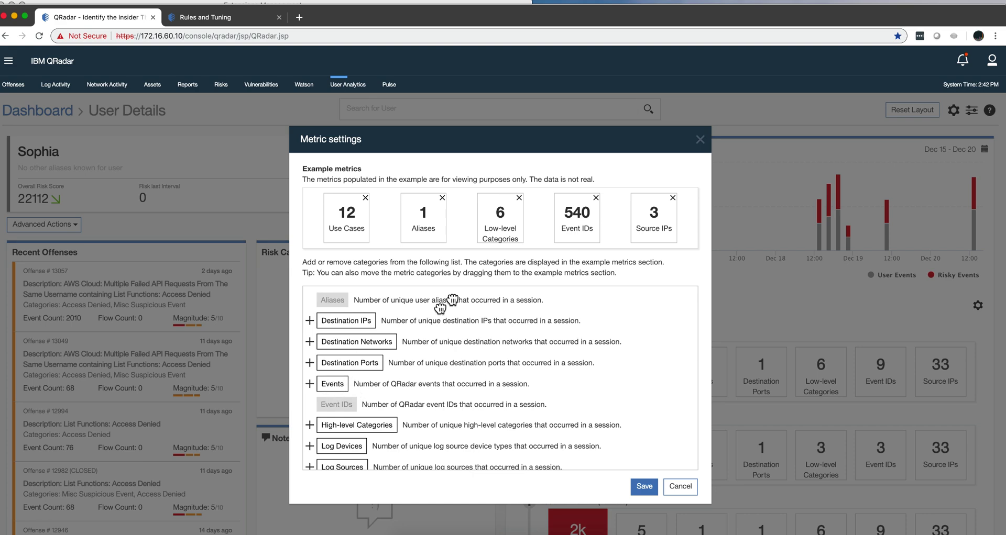
pyautogui.moveTo(459, 294); pyautogui.dragTo(456, 209)
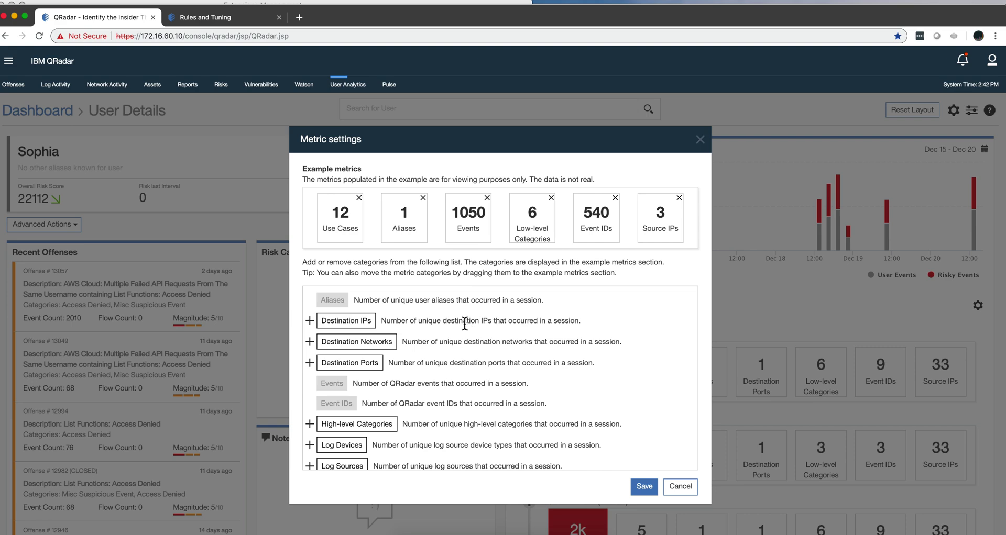
pyautogui.scroll(-5, 464, 325)
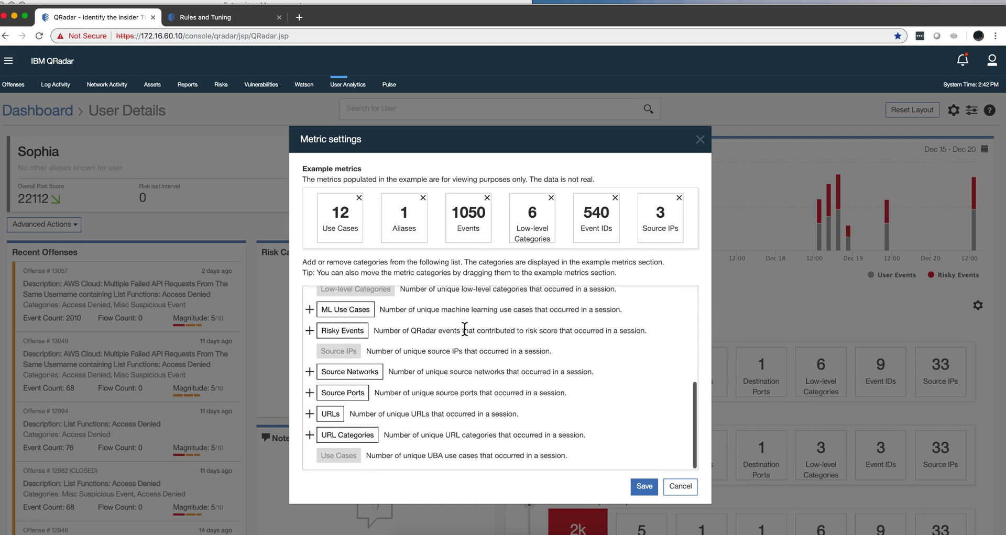
pyautogui.scroll(5, 465, 328)
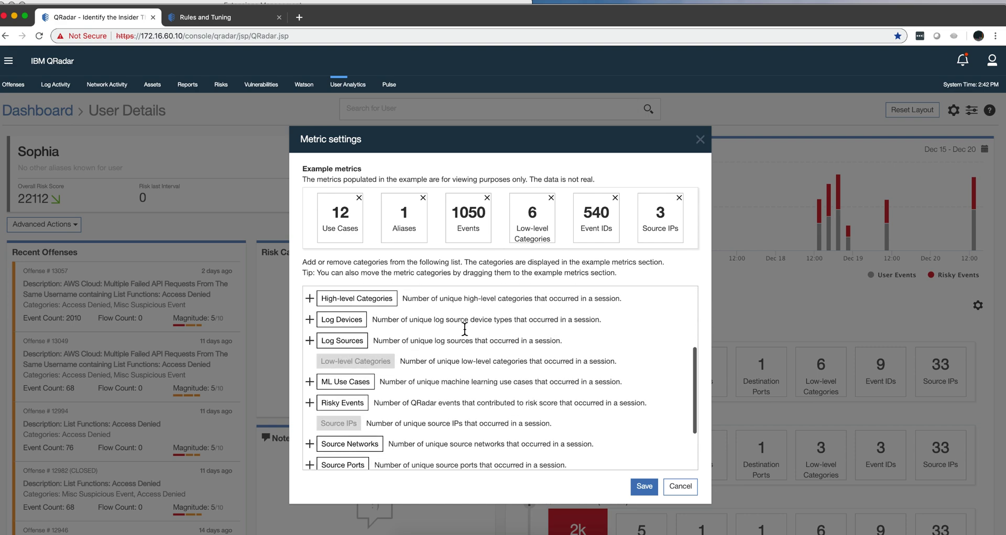
pyautogui.click(645, 488)
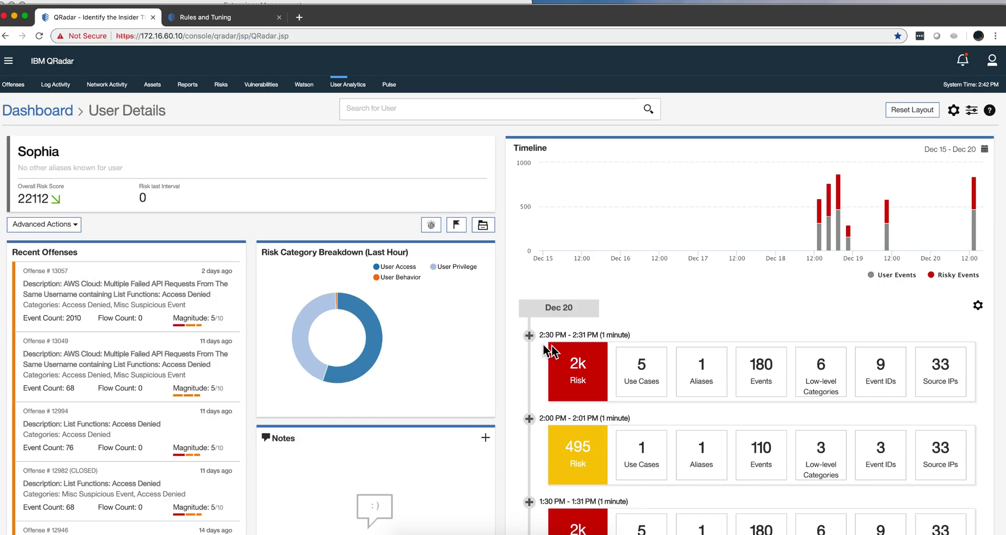
# Expand the Events metric of the 2:30 PM session and view supporting events for AWS Cloud: Multiple Failed API Requests From Same Source IP.
pyautogui.click(765, 373)
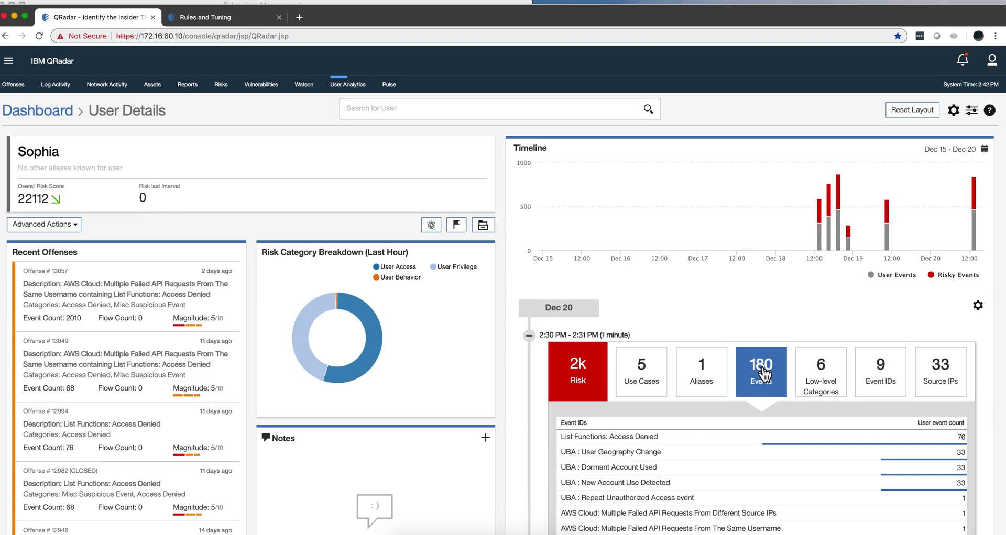
pyautogui.scroll(-2, 734, 439)
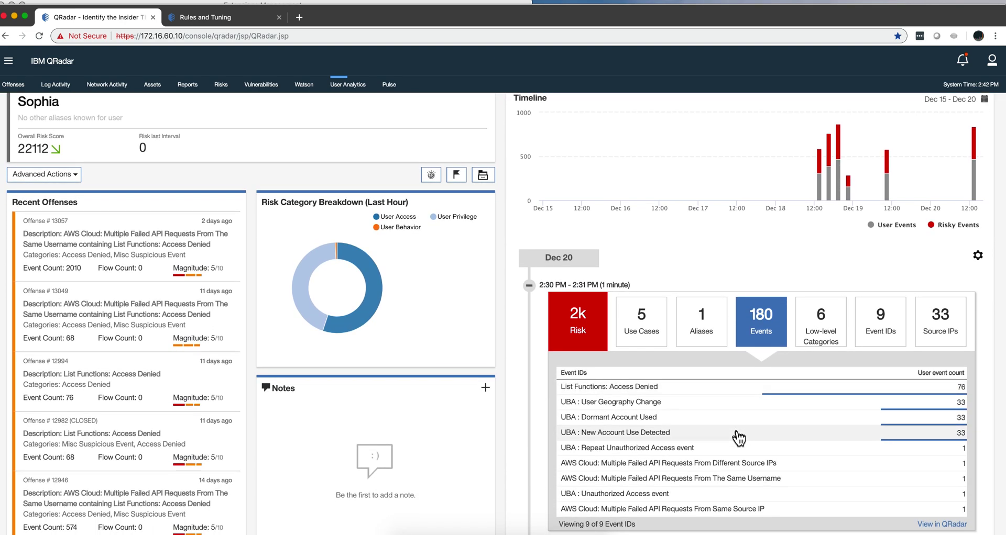
pyautogui.scroll(-1, 738, 438)
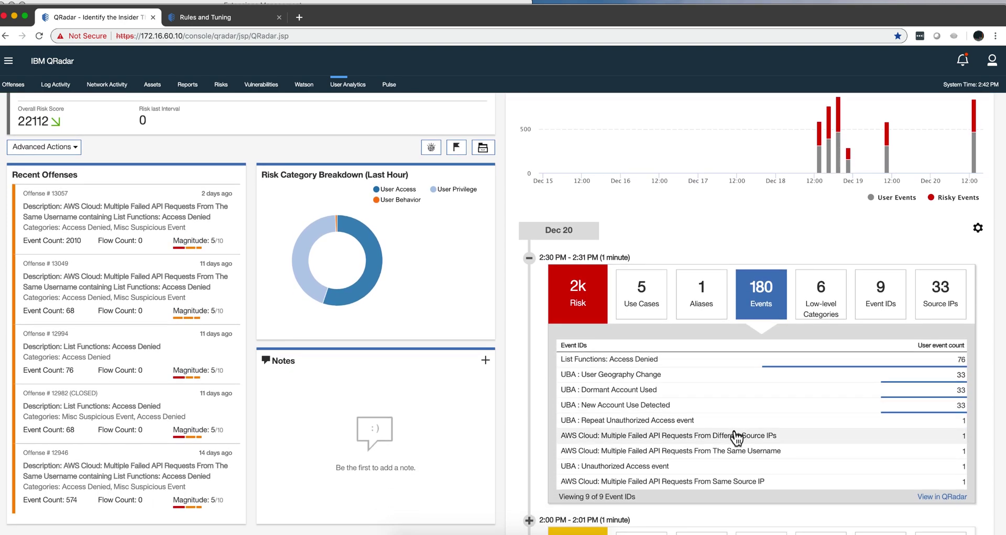
pyautogui.click(654, 482)
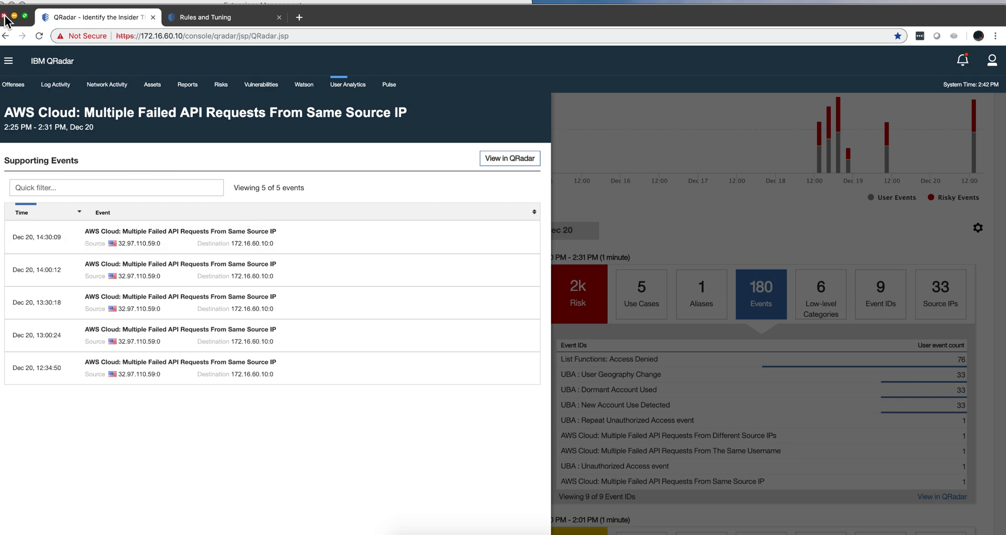
# Close the user details window and open the Admin console from the other QRadar window.
pyautogui.click(5, 16)
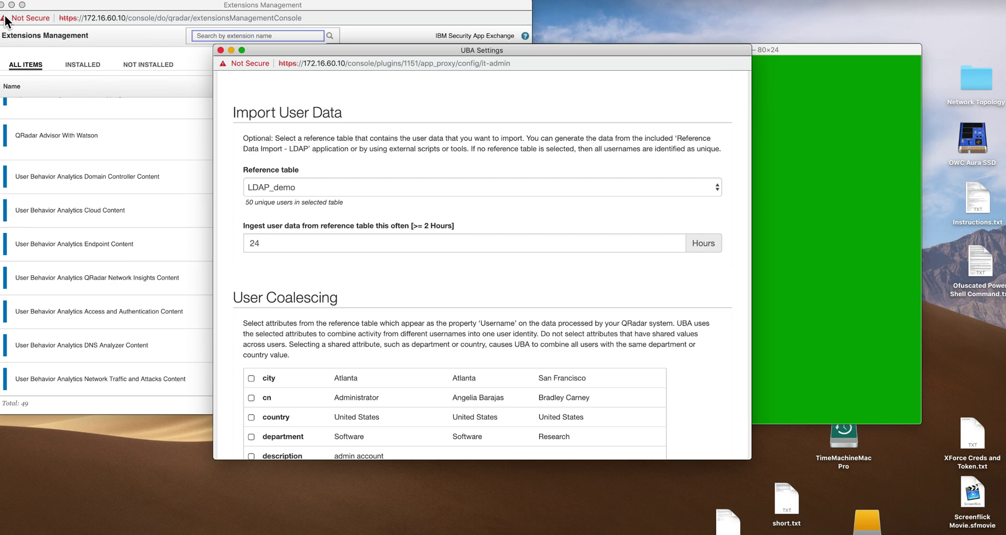
pyautogui.click(175, 225)
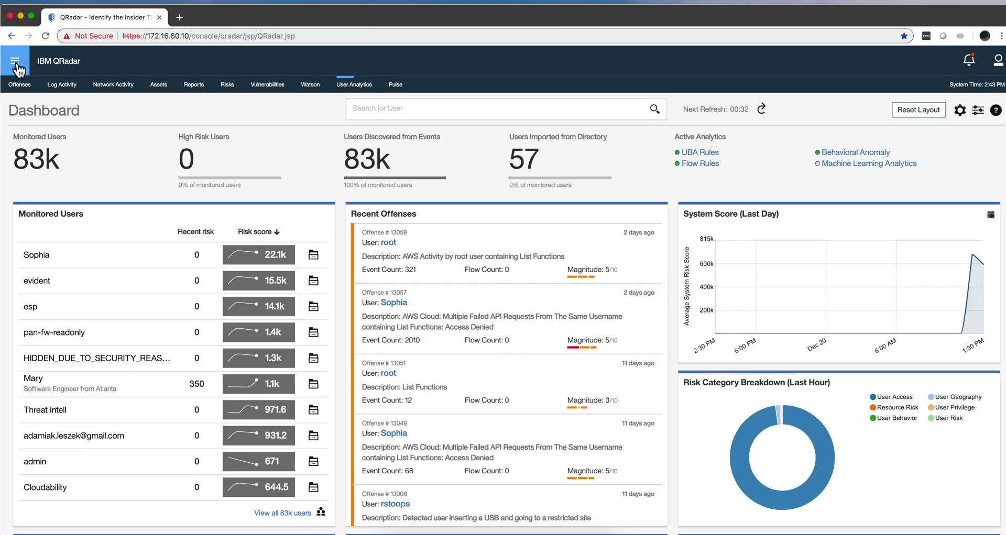
pyautogui.click(16, 65)
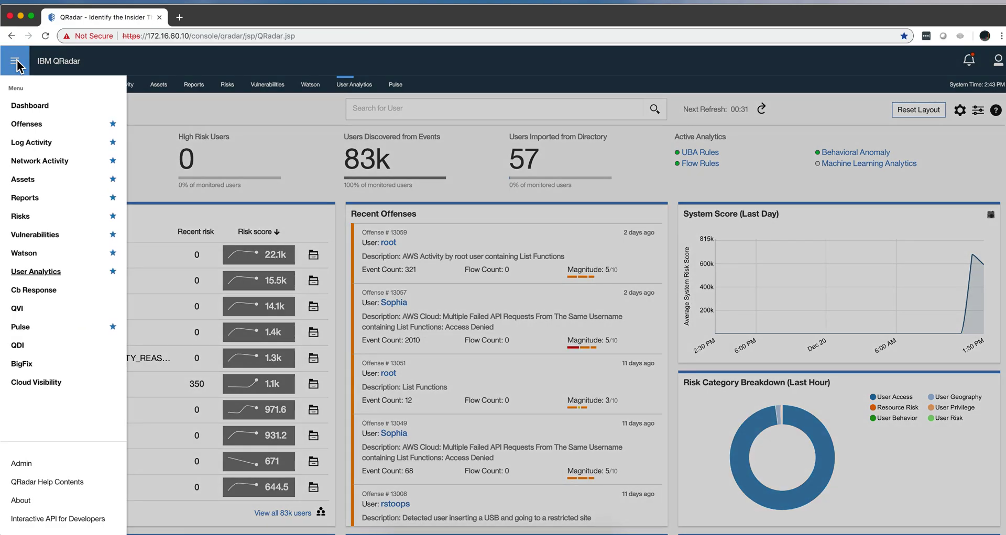
pyautogui.click(34, 467)
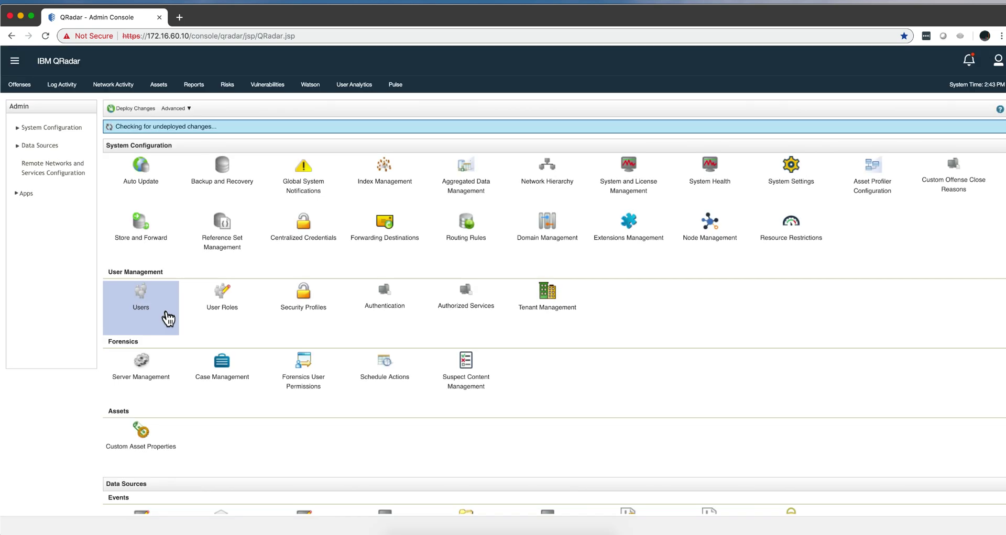
# Open UBA Settings from the User Analytics section of the Admin console.
pyautogui.scroll(-10, 168, 318)
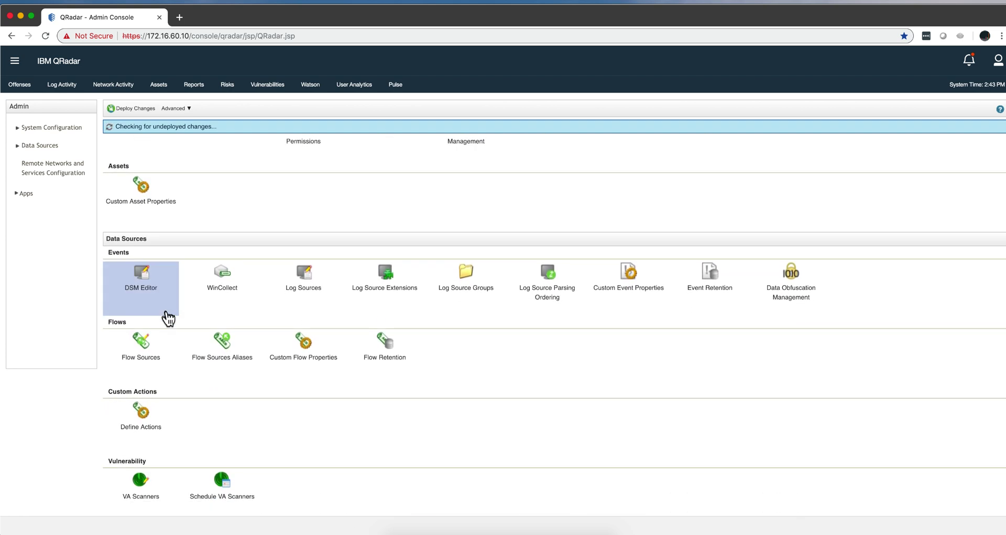
pyautogui.scroll(-7, 167, 318)
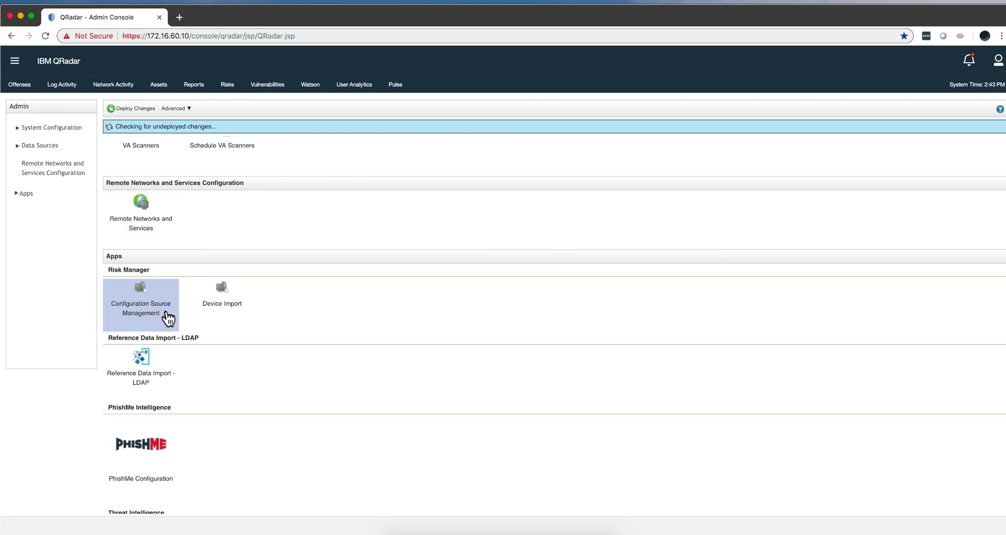
pyautogui.scroll(-4, 155, 356)
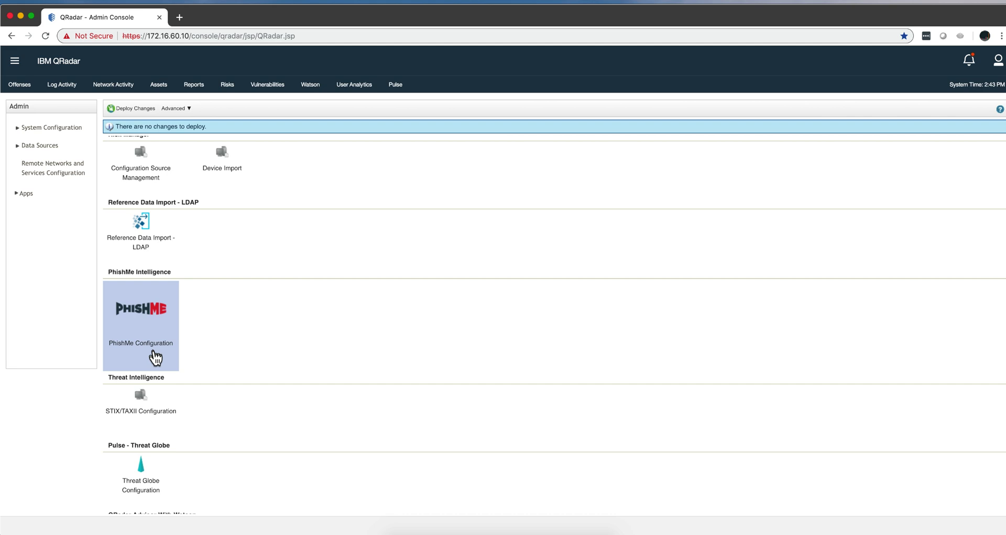
pyautogui.scroll(-5, 155, 358)
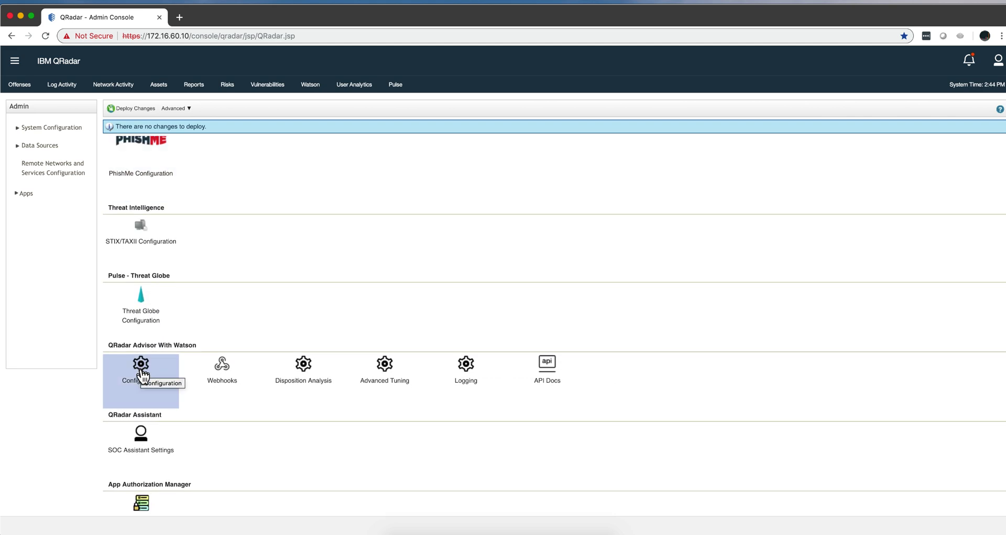
pyautogui.scroll(-5, 142, 375)
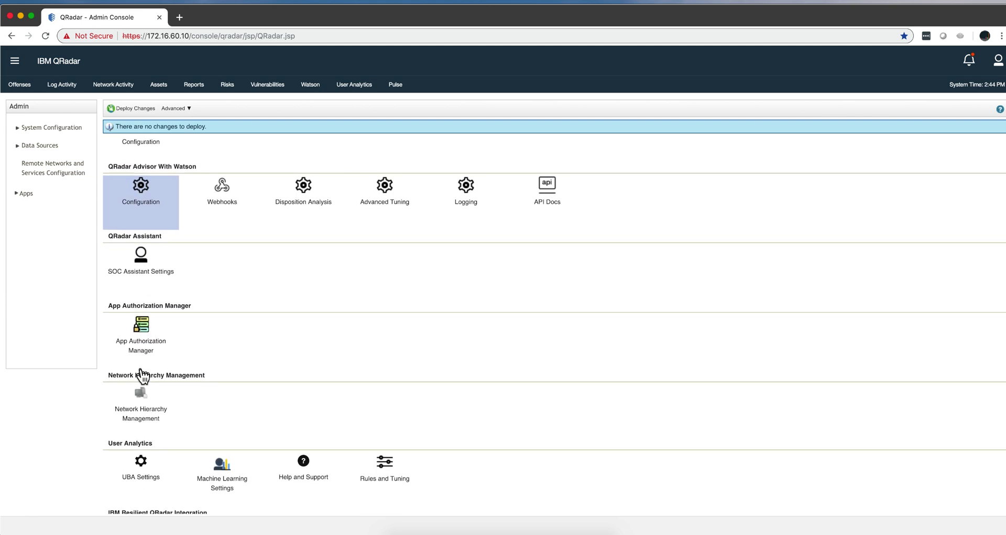
pyautogui.scroll(-2, 142, 374)
pyautogui.click(143, 388)
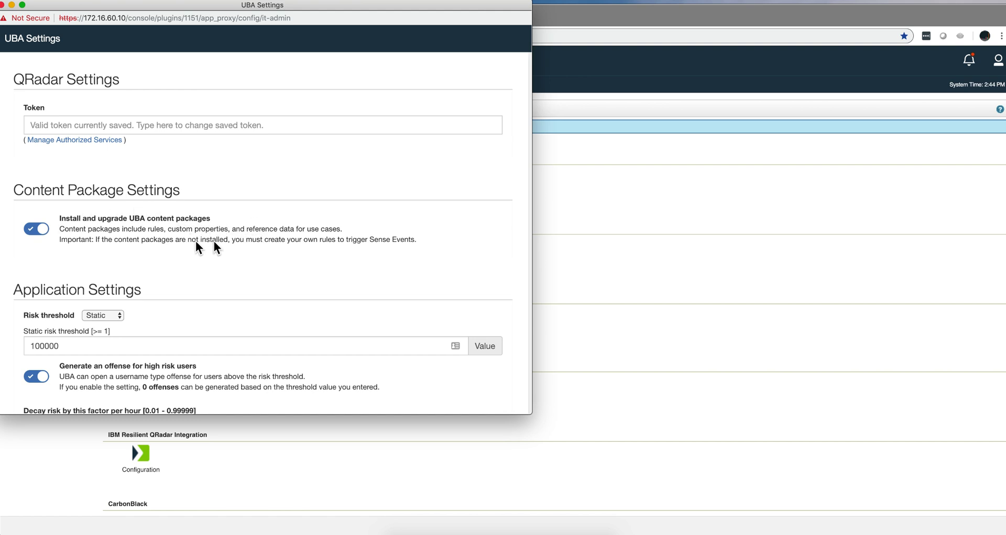
# Examine the option to install and upgrade UBA content packages and the application settings below it.
pyautogui.click(33, 237)
pyautogui.click(41, 236)
pyautogui.scroll(-2, 215, 256)
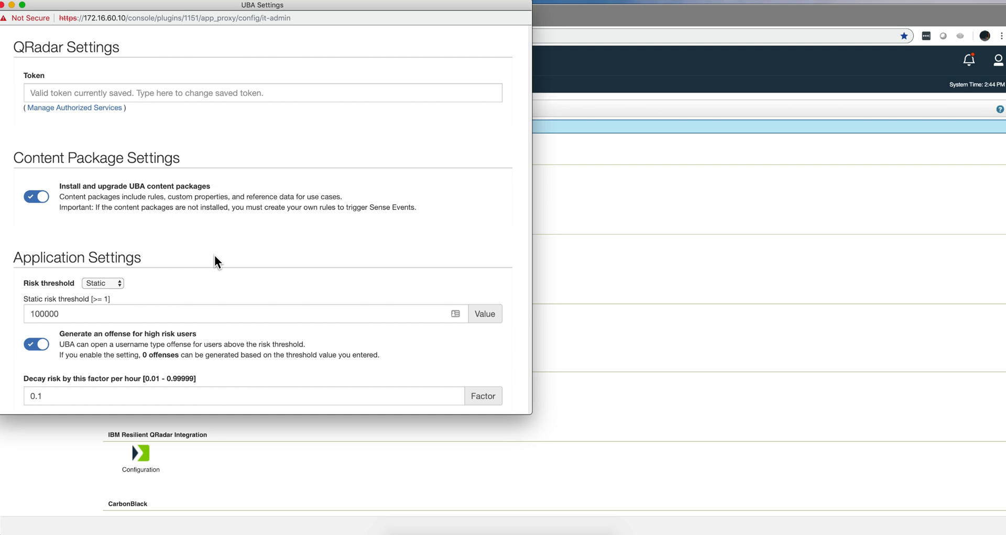
pyautogui.scroll(1, 214, 256)
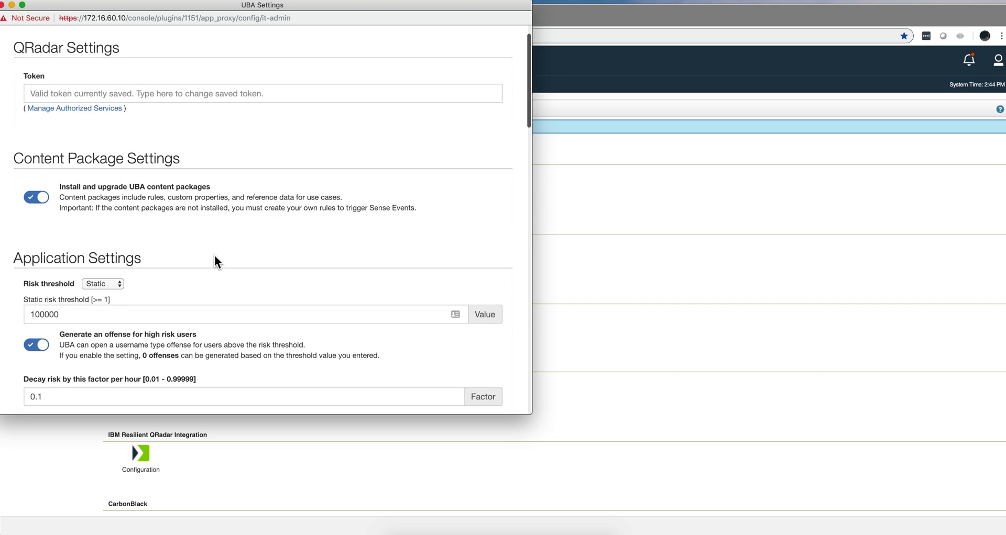
# Open Extensions Management from the Admin console and look through the User Behavior Analytics content packages.
pyautogui.click(257, 438)
pyautogui.scroll(15, 280, 225)
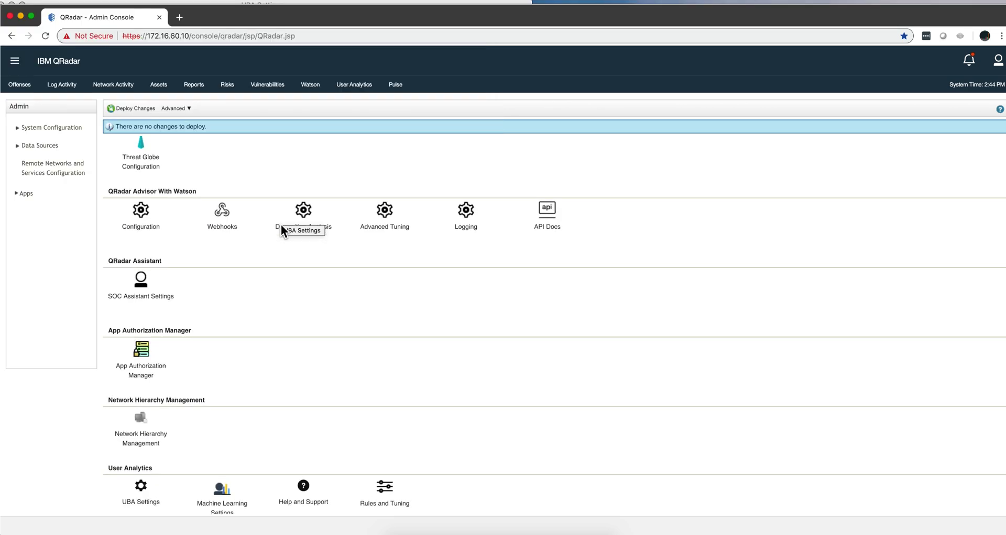
pyautogui.scroll(15, 281, 225)
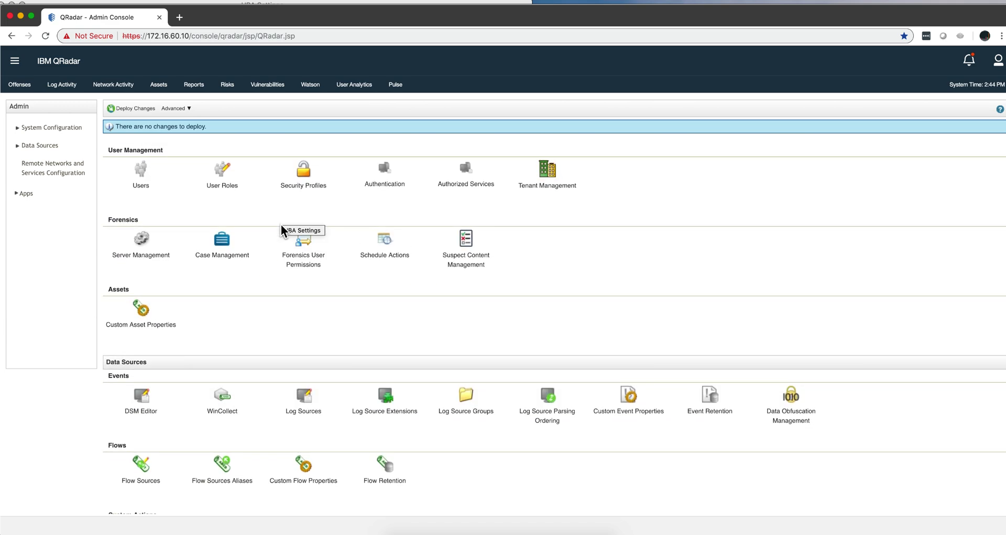
pyautogui.scroll(1, 290, 230)
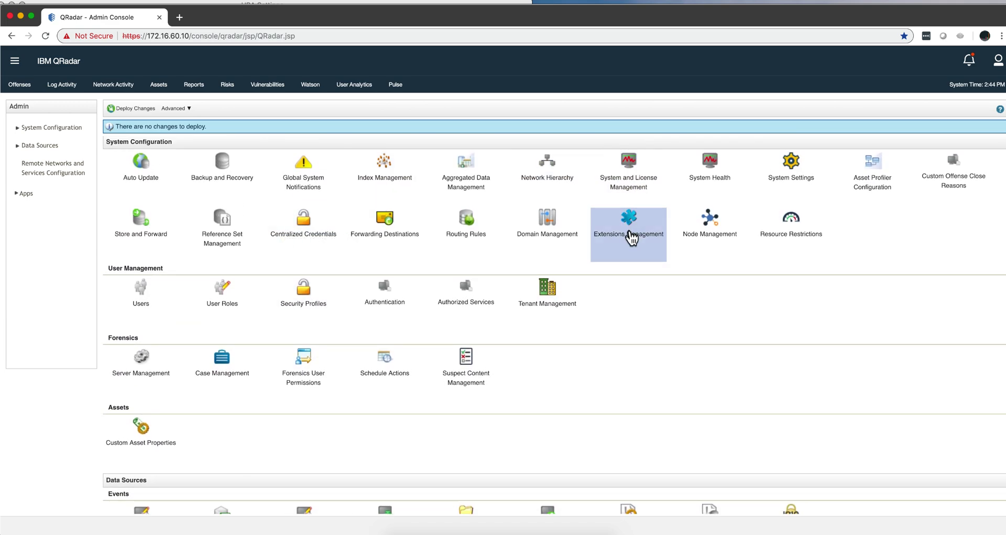
pyautogui.click(630, 227)
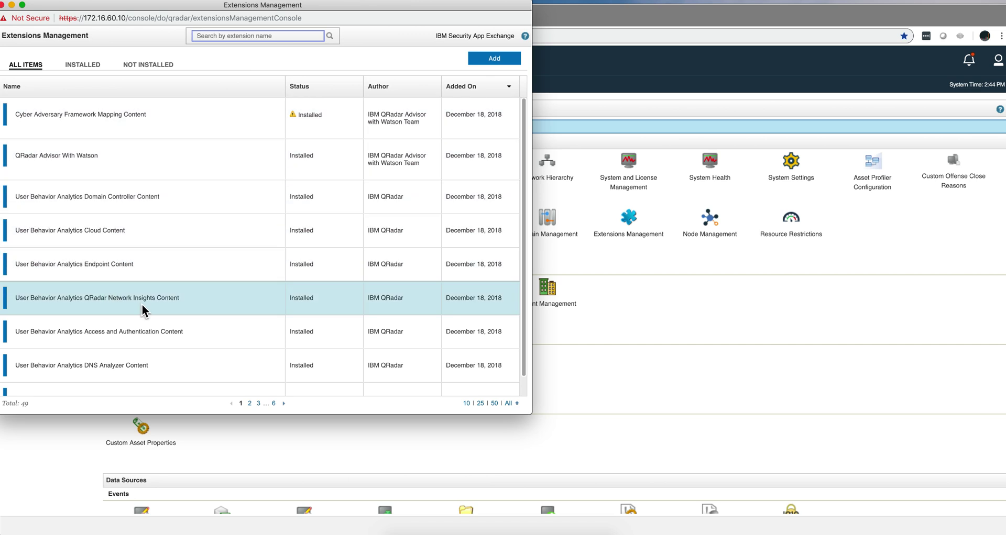
pyautogui.scroll(-1, 119, 356)
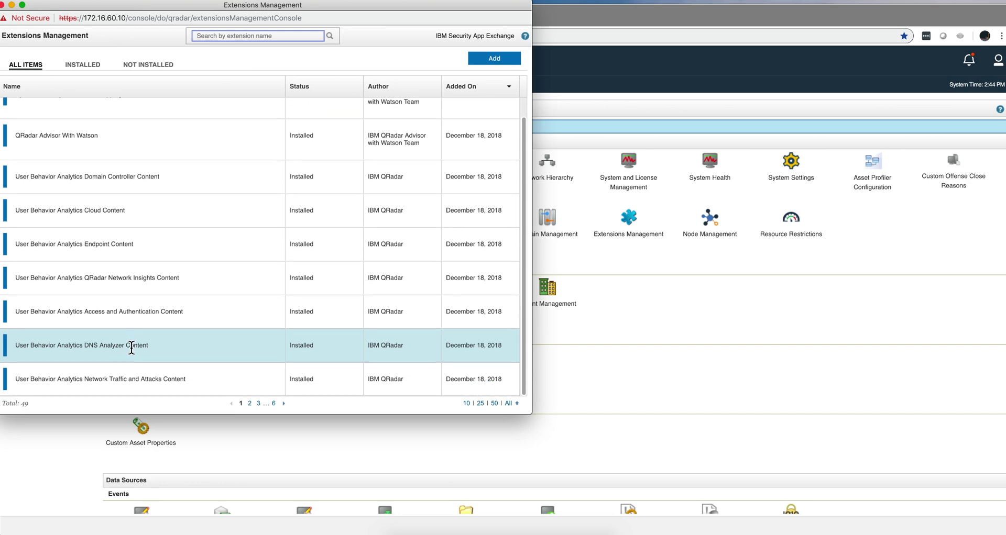
pyautogui.scroll(1, 131, 347)
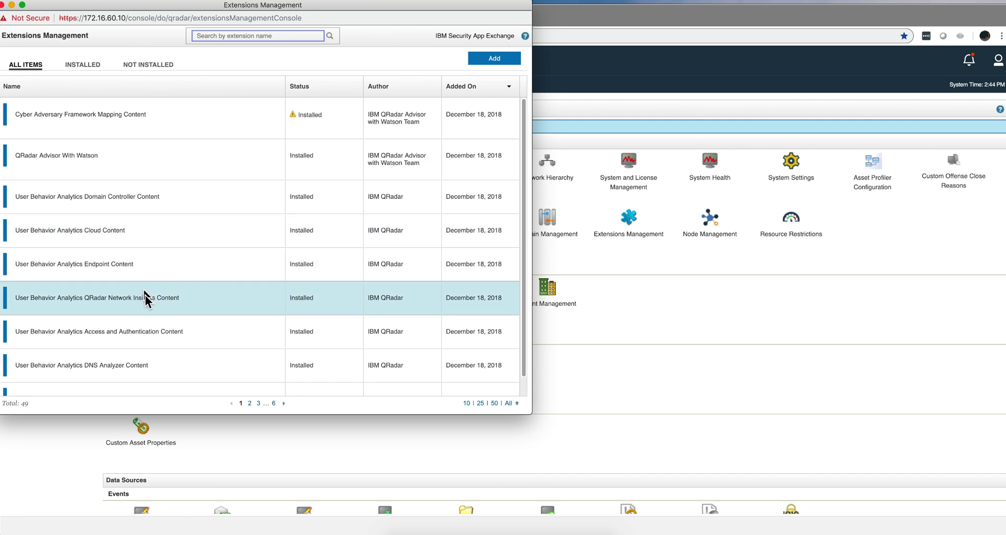
# Close Extensions Management and bring the UBA Settings window back to the front.
pyautogui.click(6, 5)
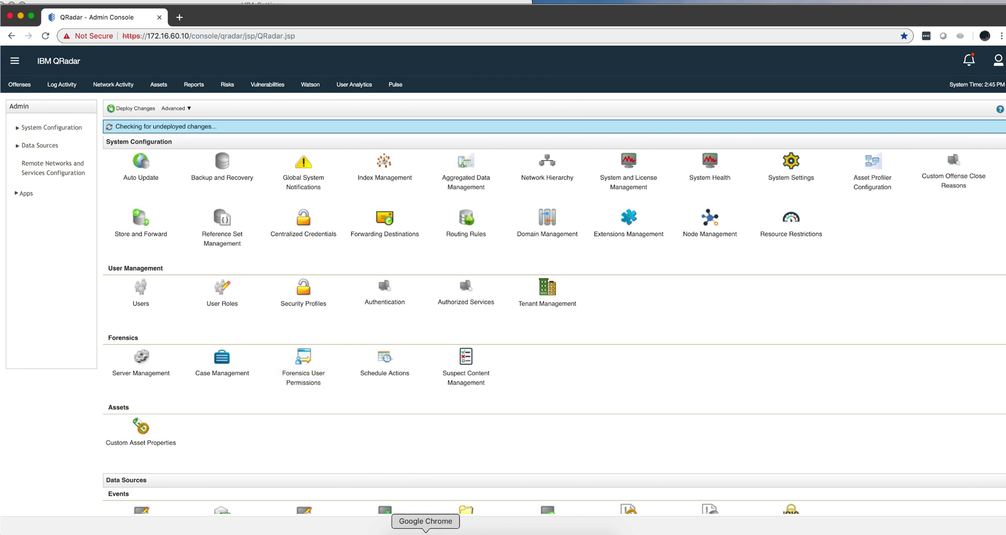
pyautogui.rightClick(425, 533)
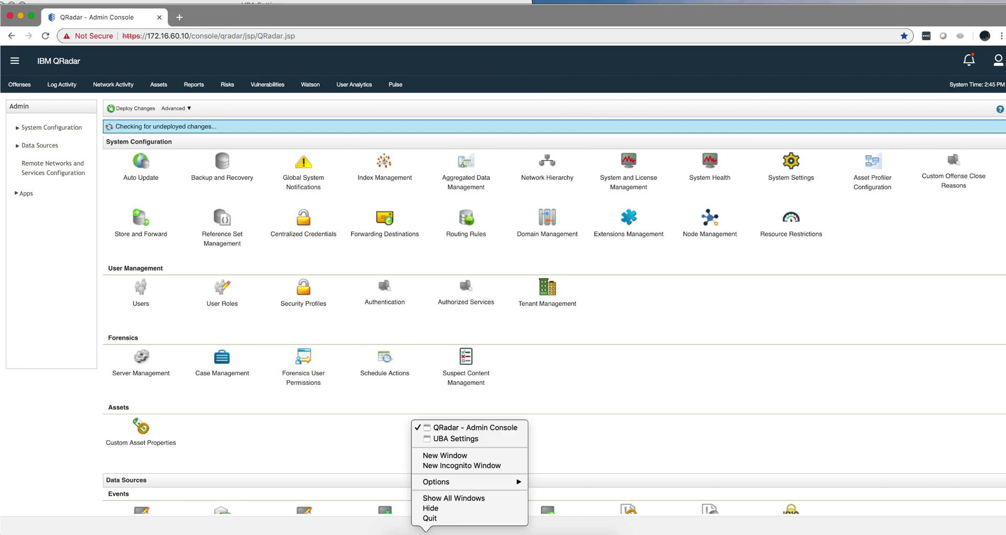
pyautogui.click(435, 440)
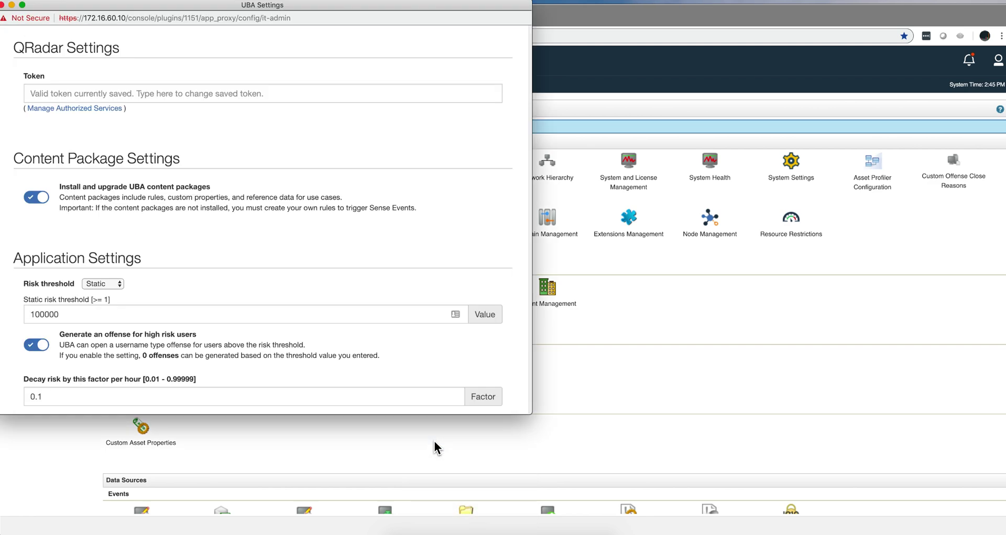
# Set the risk threshold type to Dynamic in the UBA application settings.
pyautogui.scroll(-3, 185, 262)
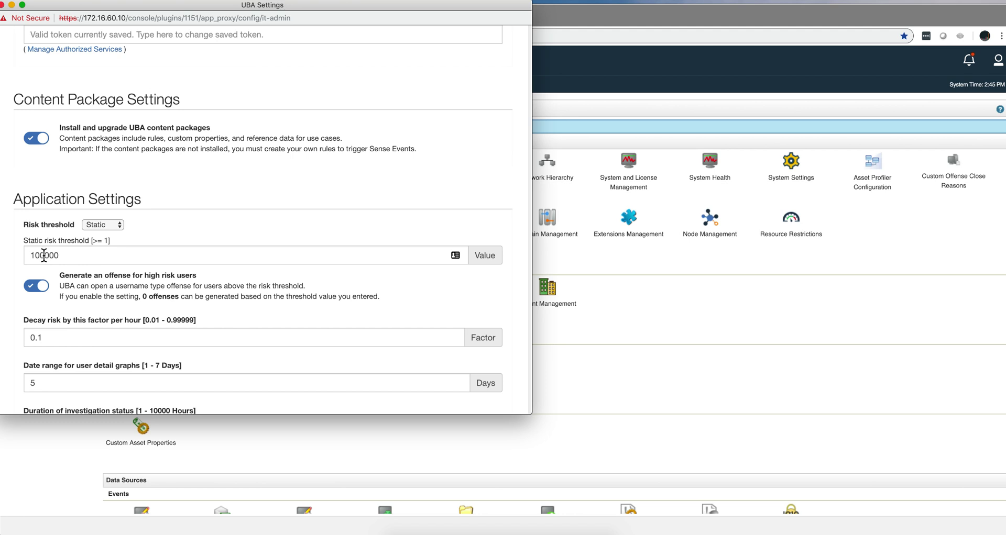
pyautogui.click(120, 224)
pyautogui.click(115, 234)
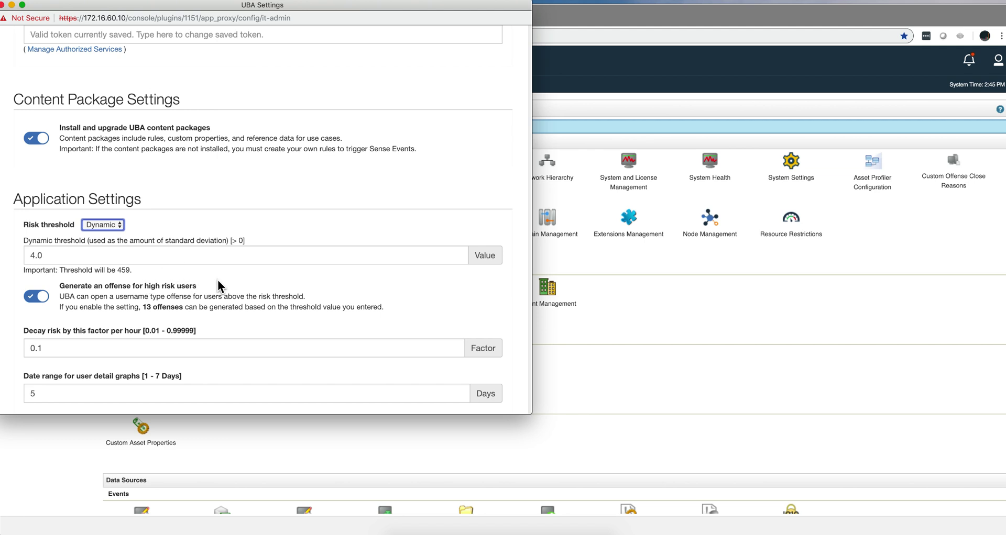
# Turn offense generation for high risk users off and back on.
pyautogui.scroll(-2, 239, 279)
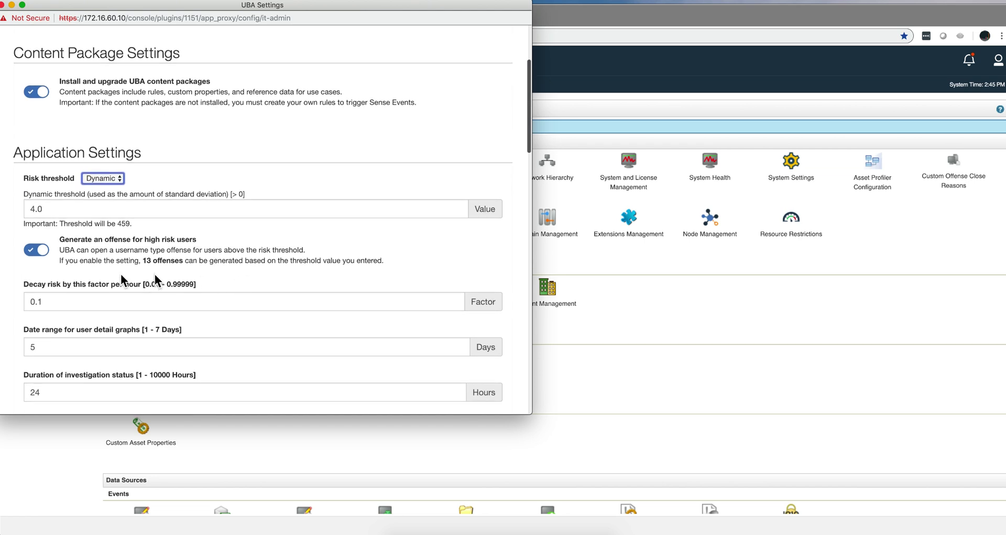
pyautogui.click(33, 256)
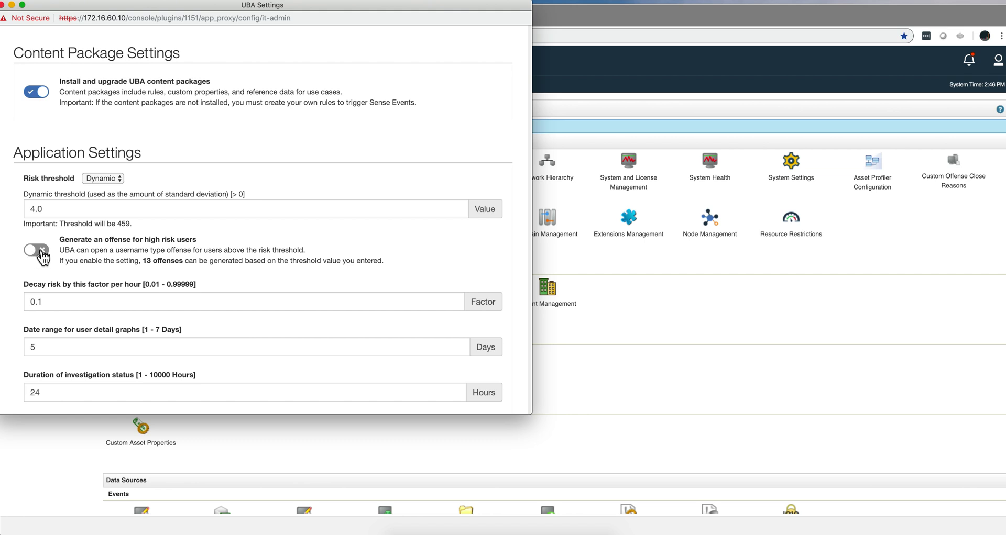
pyautogui.click(40, 250)
# Close the UBA Settings window without saving and open Rules and Tuning from the User Analytics dashboard.
pyautogui.scroll(-3, 95, 256)
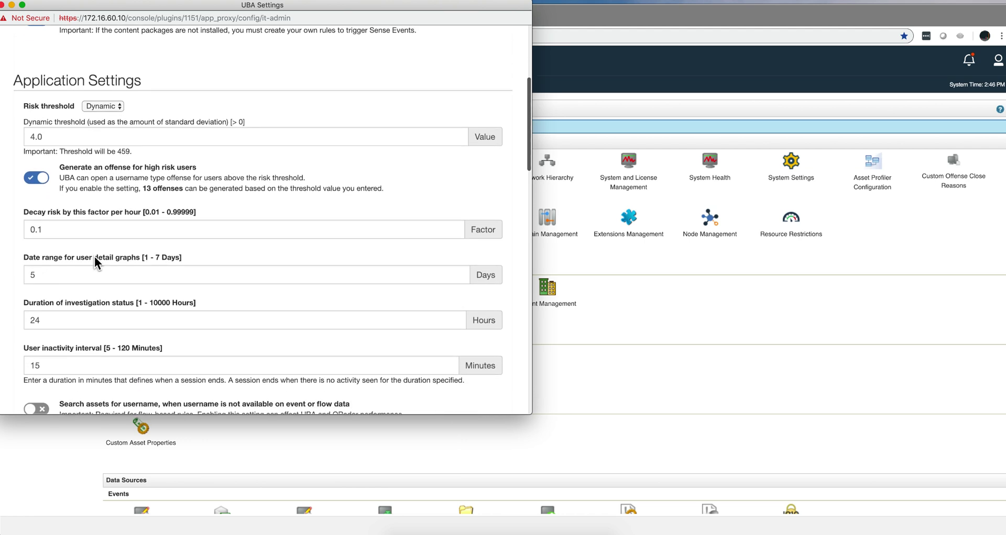
pyautogui.scroll(2, 94, 258)
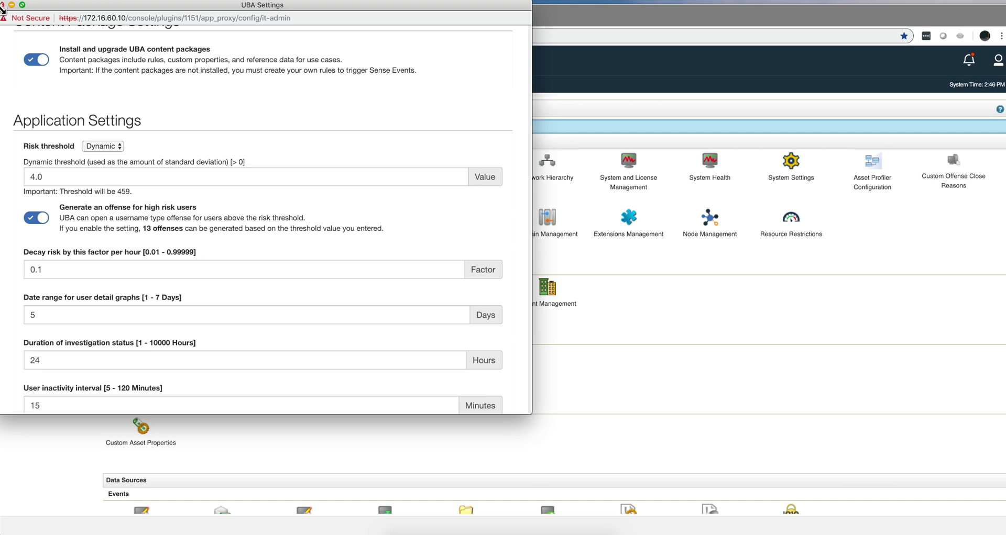
pyautogui.click(2, 5)
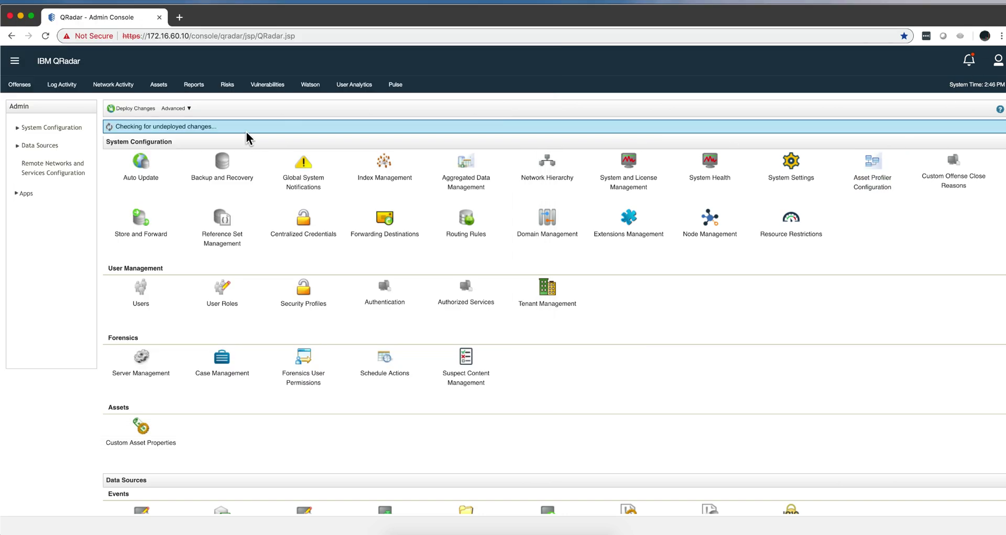
pyautogui.click(359, 87)
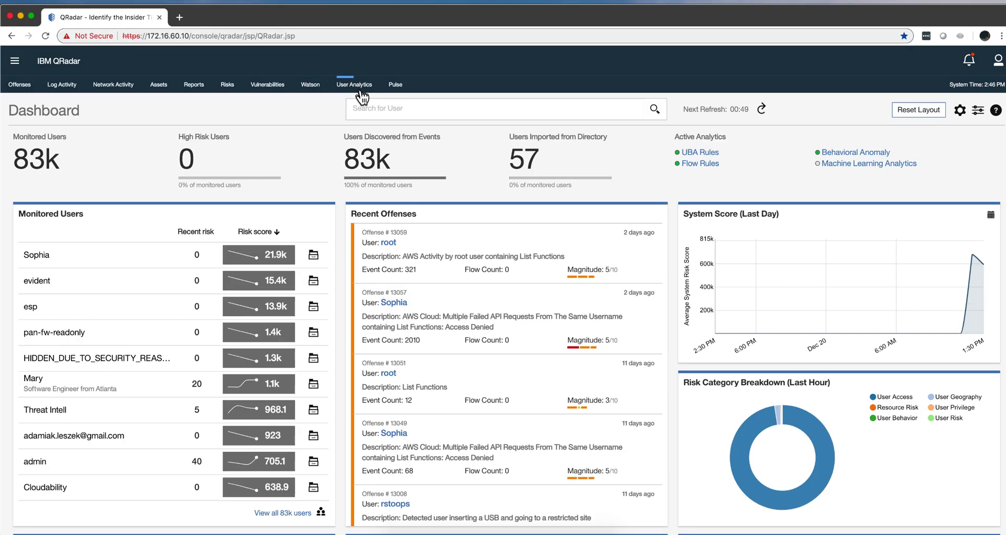
pyautogui.click(977, 112)
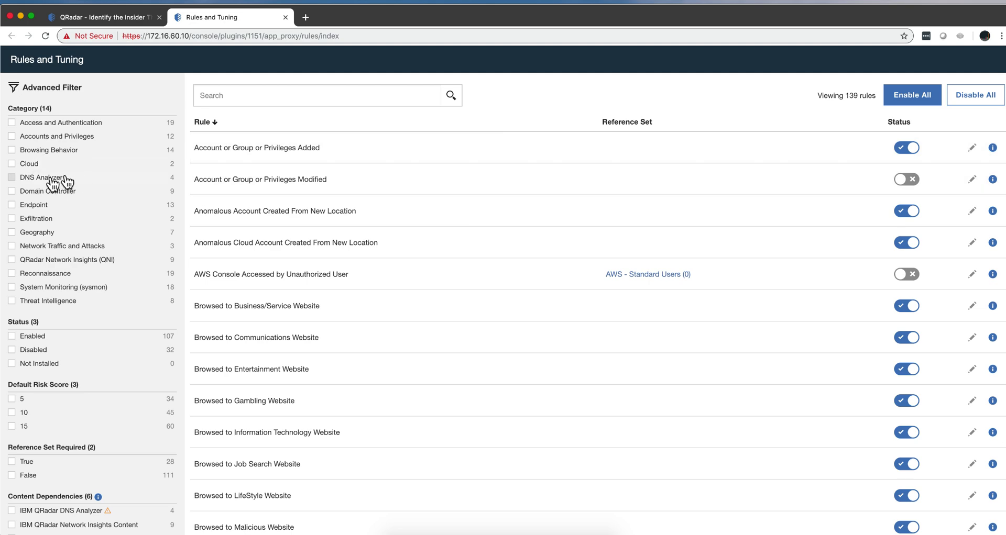
# Filter the UBA rules by the Cloud category and by Domain Controller, clearing each filter after viewing its rules.
pyautogui.click(11, 164)
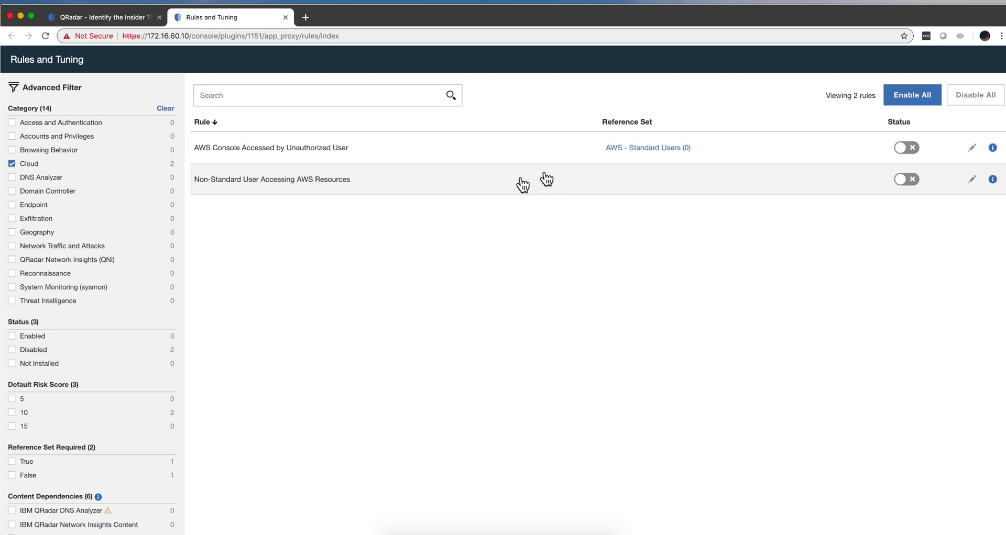
pyautogui.click(13, 164)
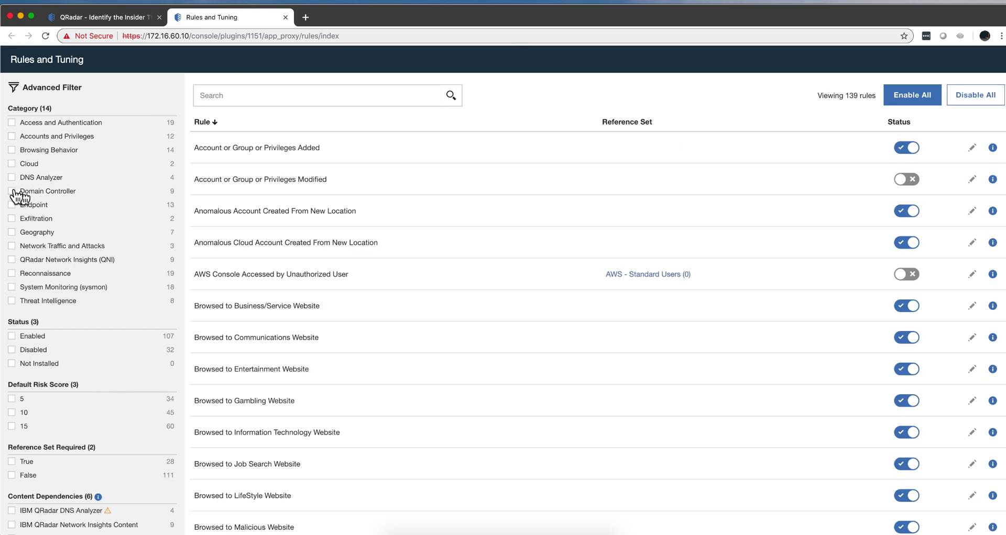
pyautogui.click(12, 191)
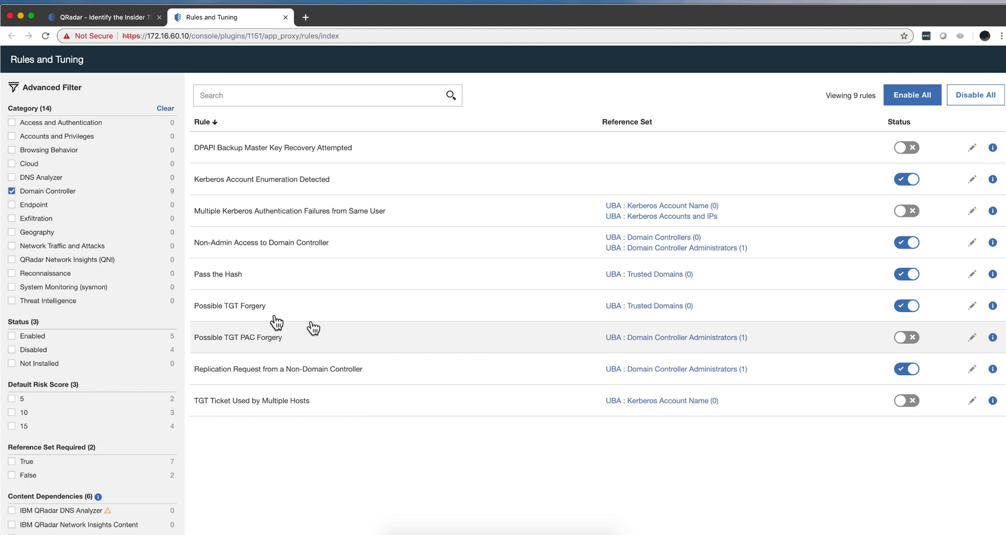
pyautogui.click(11, 191)
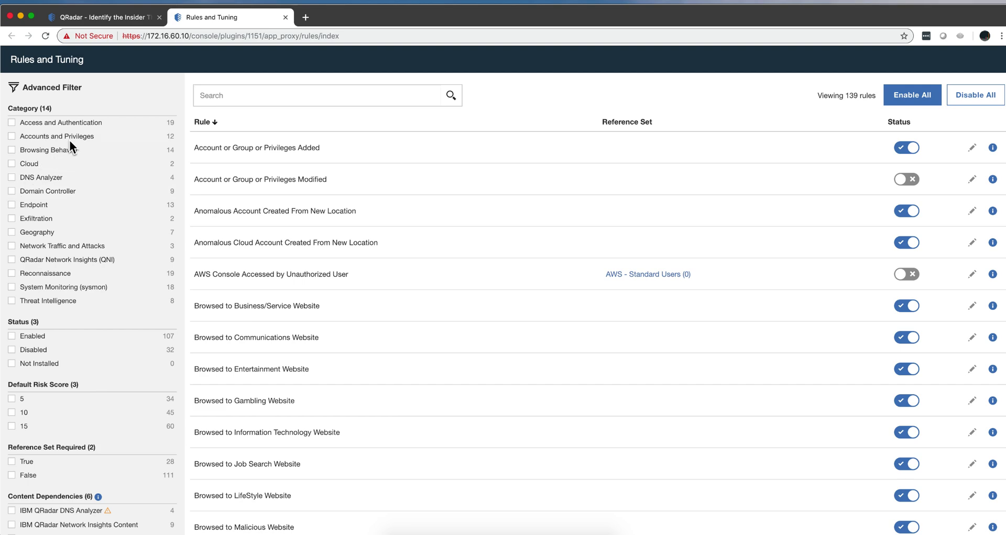
# Return to the main QRadar console and open the Rules list in the Offenses section.
pyautogui.click(96, 20)
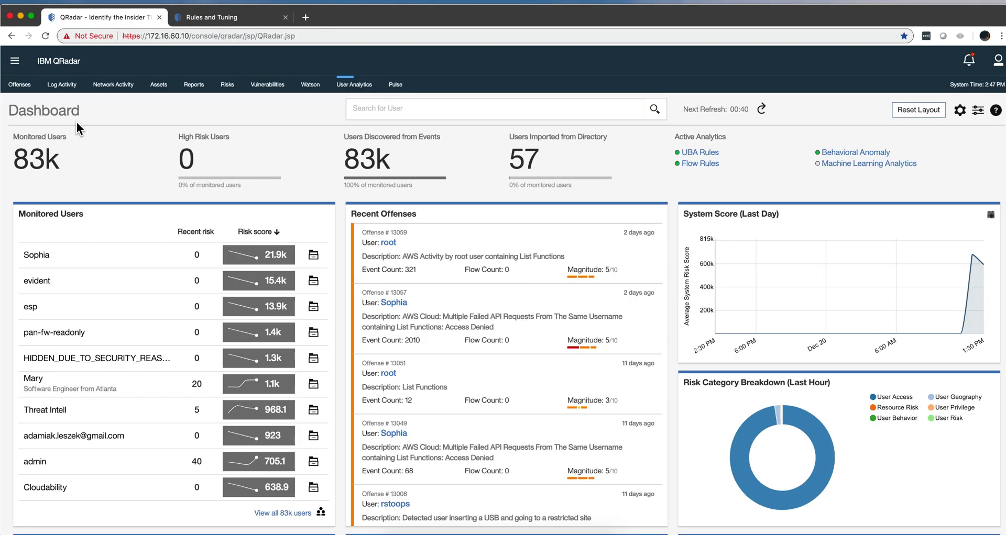
pyautogui.click(20, 84)
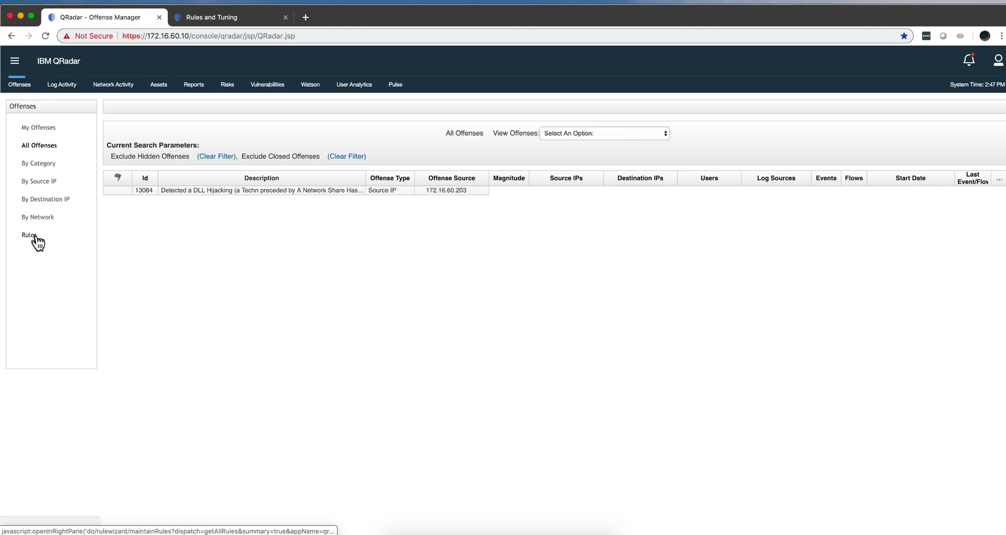
pyautogui.click(36, 241)
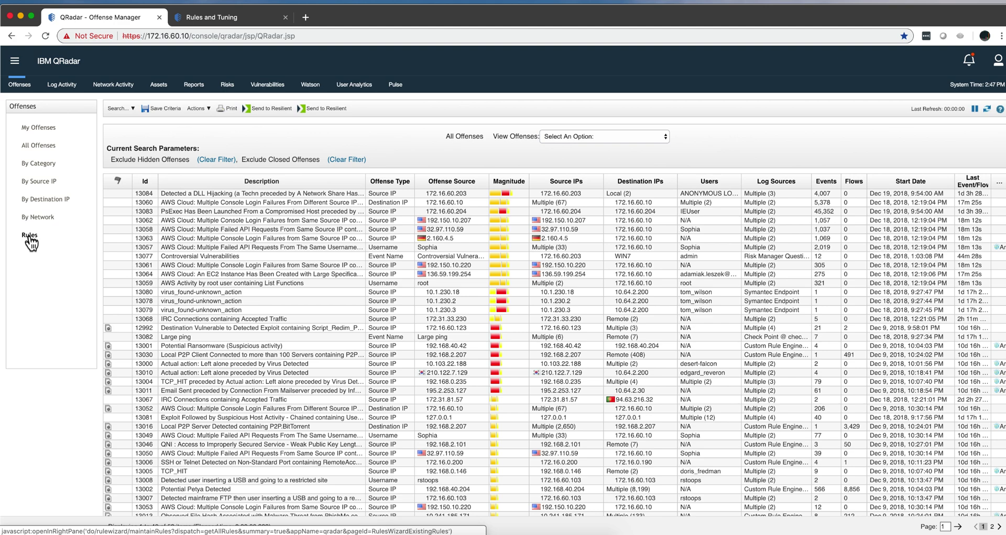
pyautogui.click(30, 239)
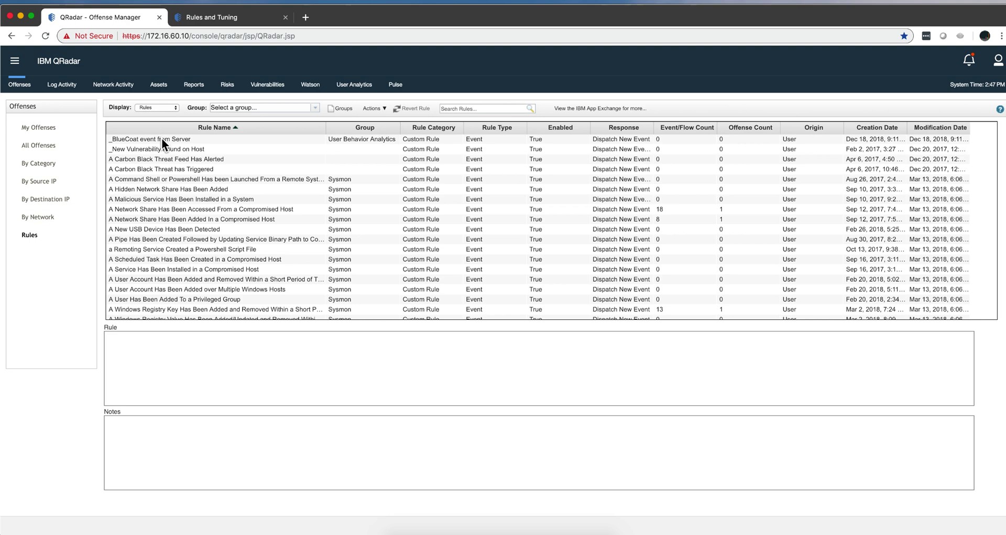
# Open the "_BlueCoat event from Server" rule in the Rule Wizard and advance to its Rule Response settings.
pyautogui.click(162, 139)
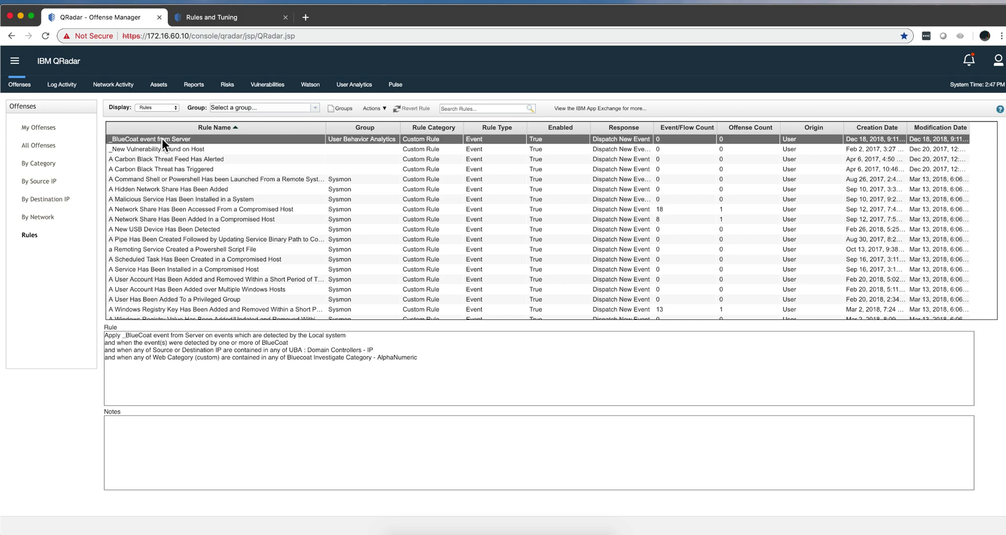
pyautogui.doubleClick(162, 138)
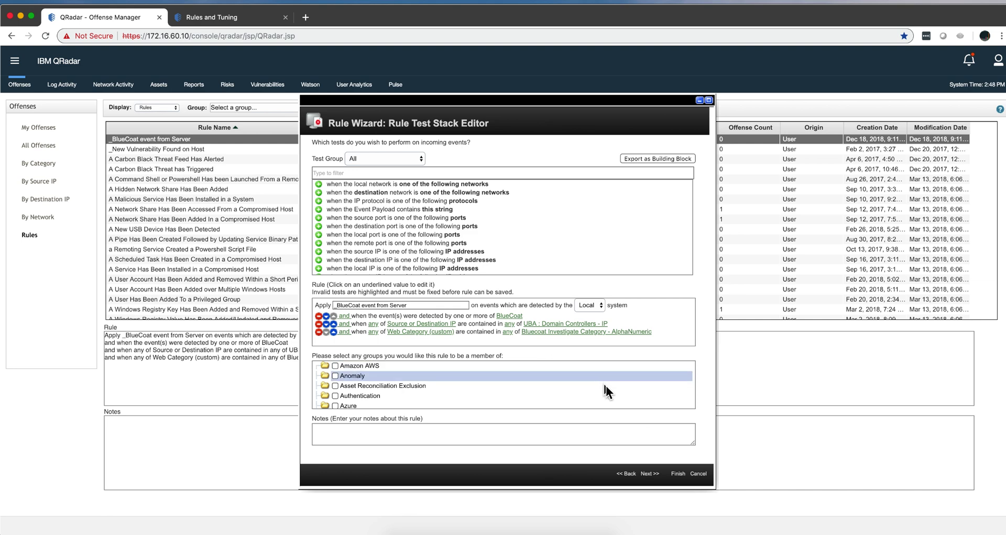
pyautogui.click(646, 474)
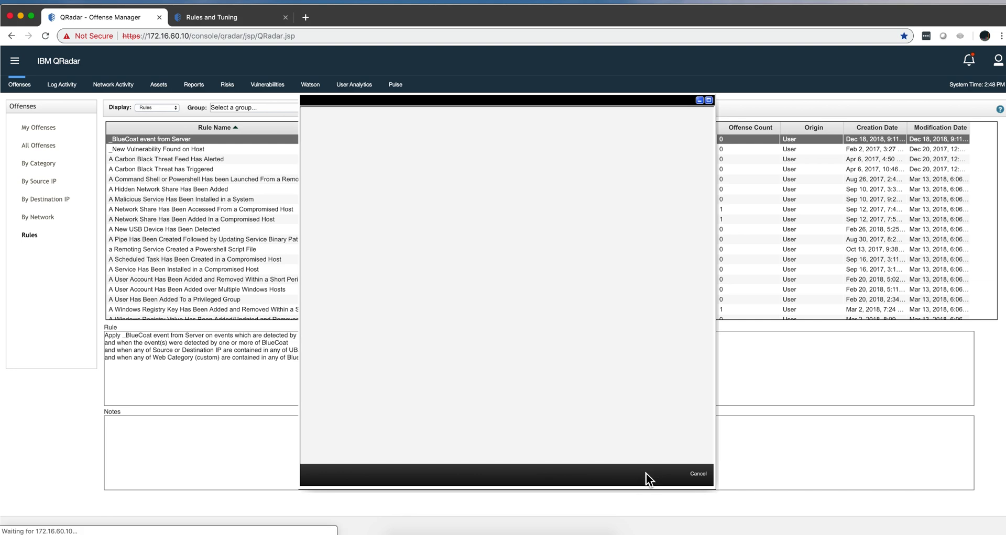
pyautogui.scroll(-5, 602, 377)
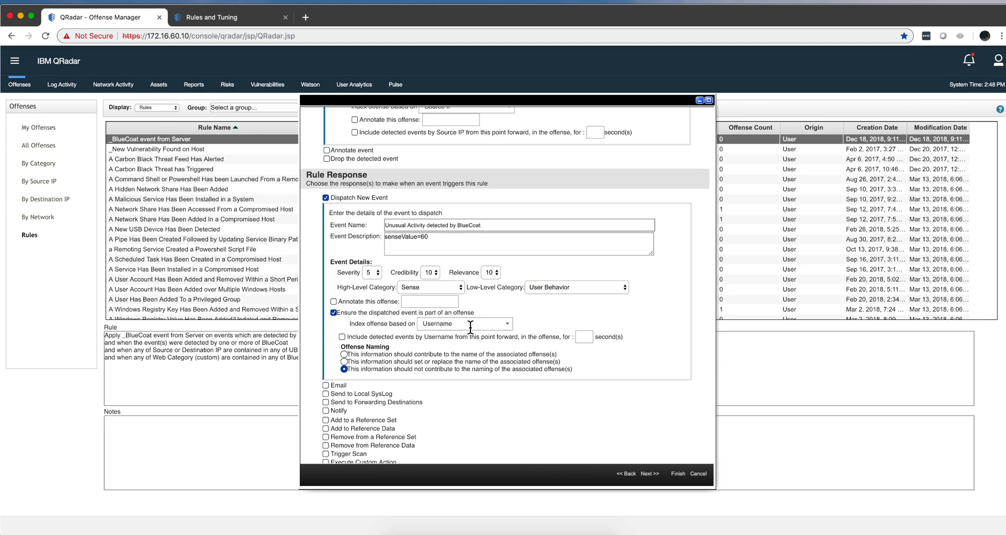
pyautogui.scroll(-1, 470, 327)
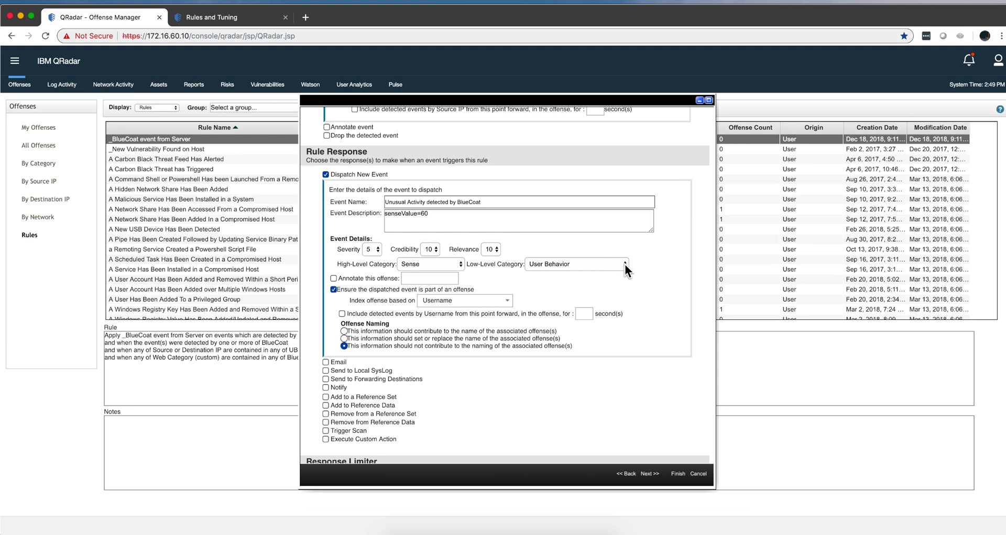
# View the low-level category options for the dispatched event and cancel the Rule Wizard without saving.
pyautogui.click(625, 264)
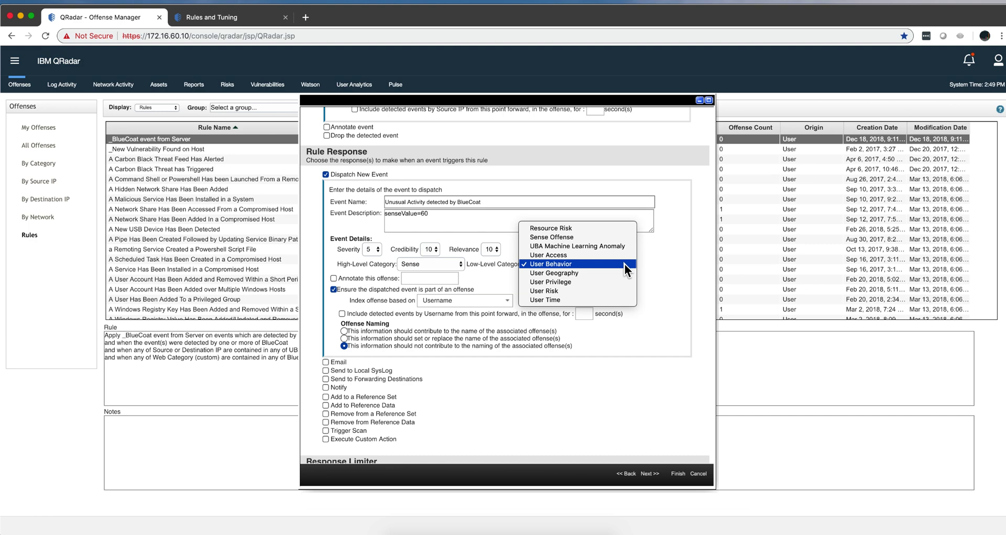
pyautogui.click(624, 432)
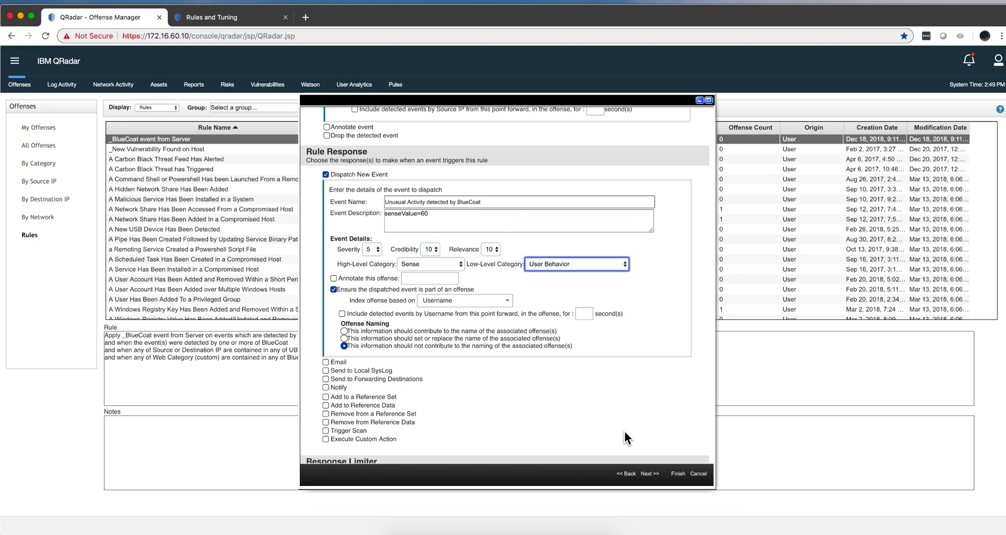
pyautogui.click(700, 474)
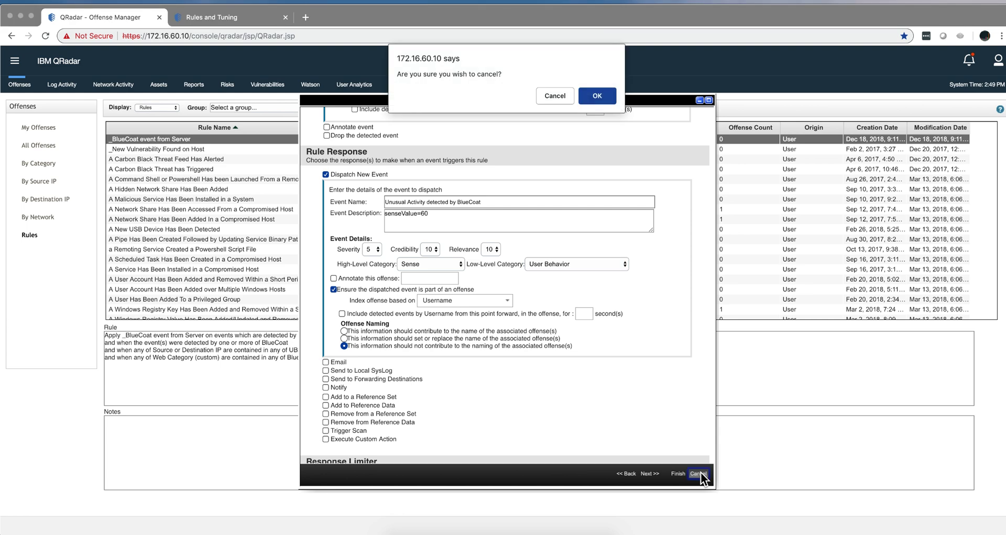
pyautogui.click(596, 96)
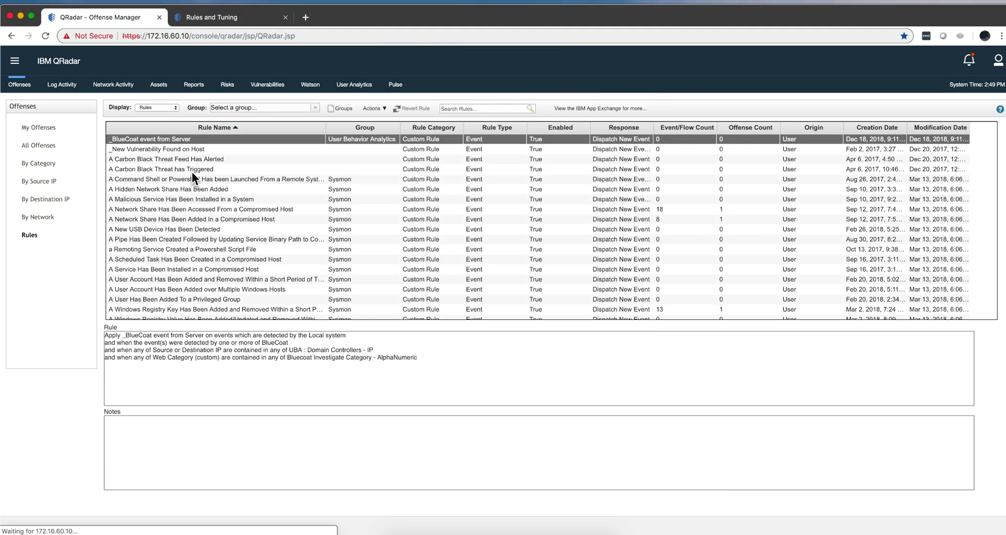